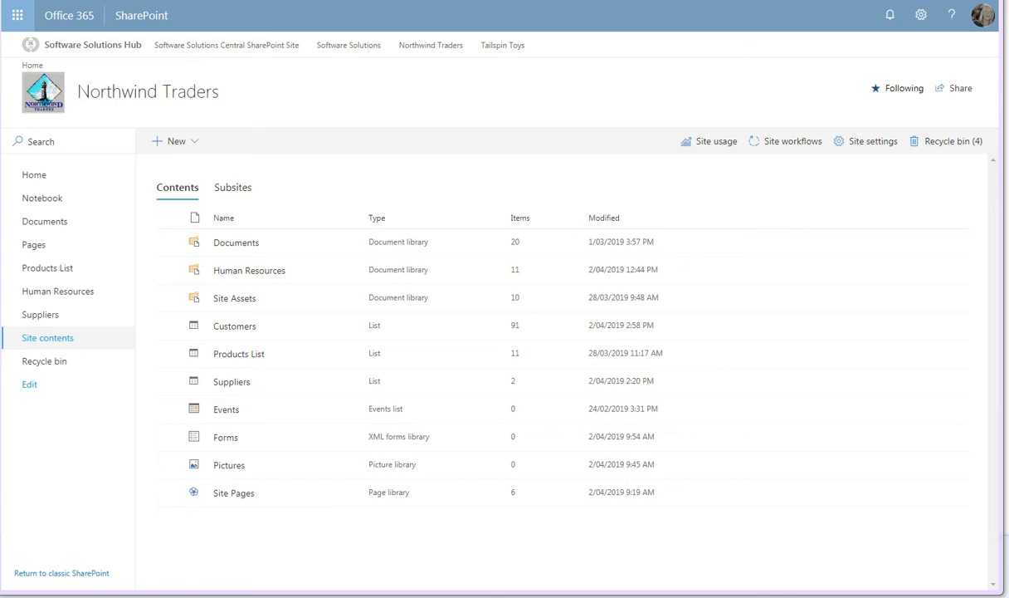
# Step: Add a Calendar app named "Events Calendar" to the Northwind Traders site
pyautogui.click(179, 143)
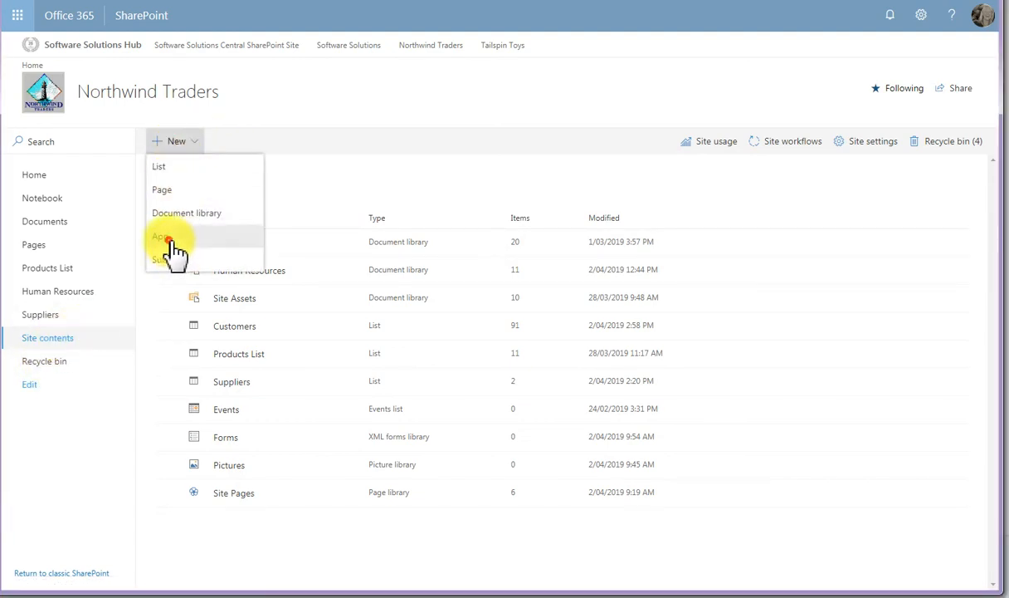
pyautogui.click(176, 253)
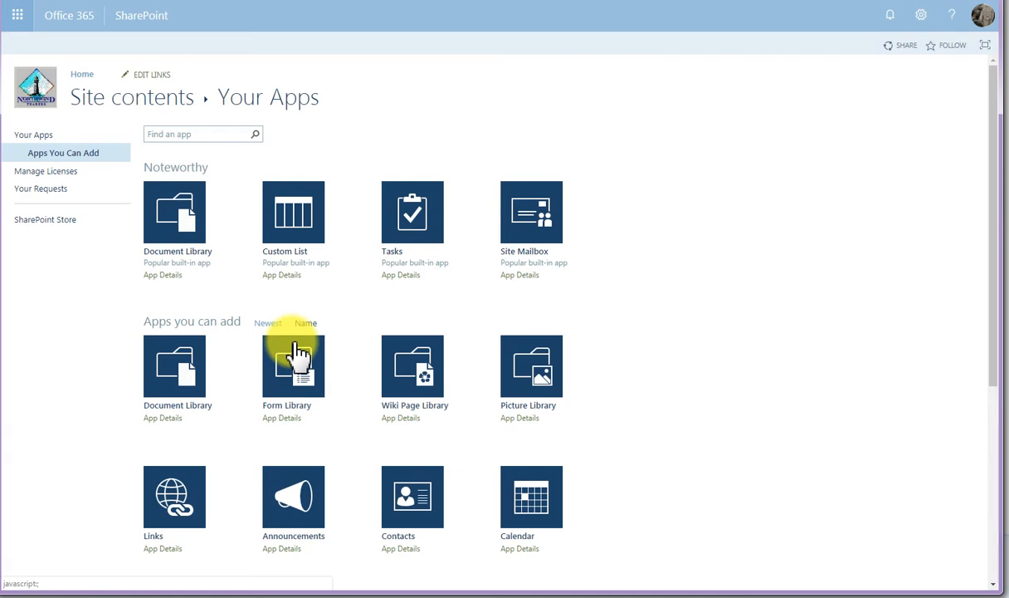
pyautogui.click(538, 508)
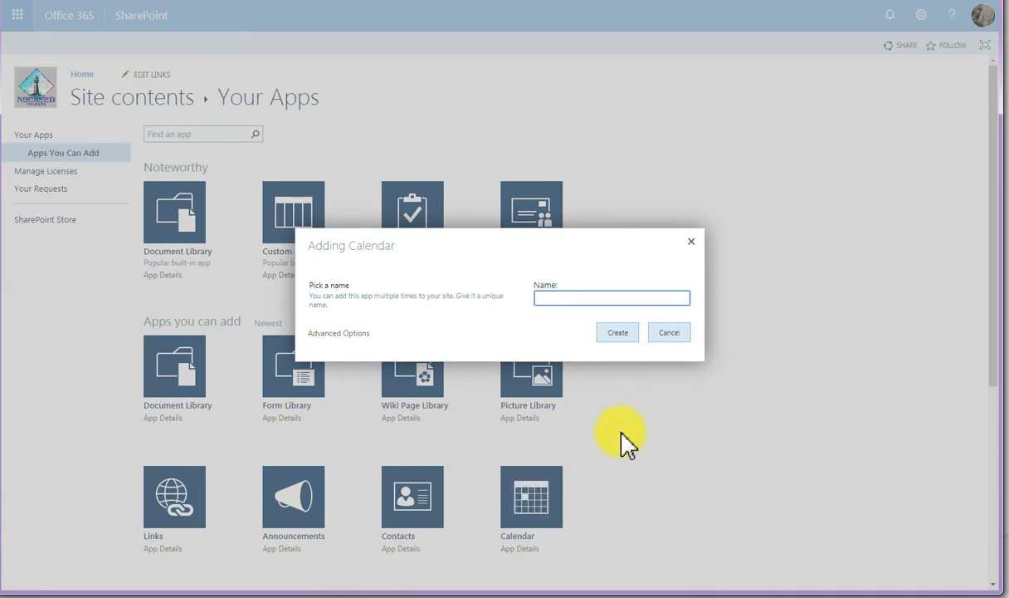
pyautogui.write('Evet')
pyautogui.write('nts Calendar')
pyautogui.click(618, 334)
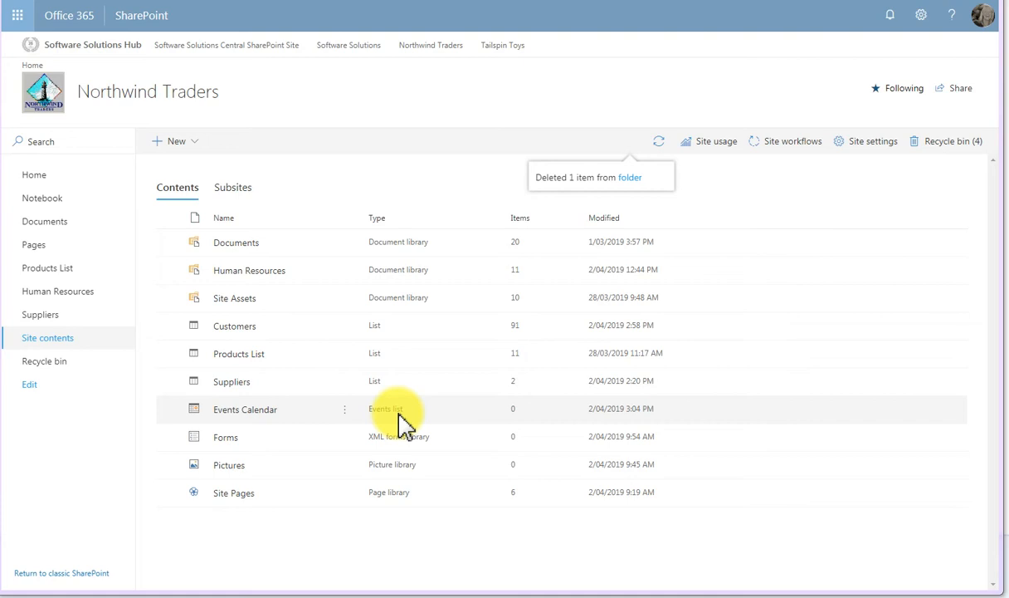
# Step: In the Events Calendar, start a 10 April 2019 event titled "Testing Adding an Event" with location Tauranga and a 9 AM start
pyautogui.click(248, 410)
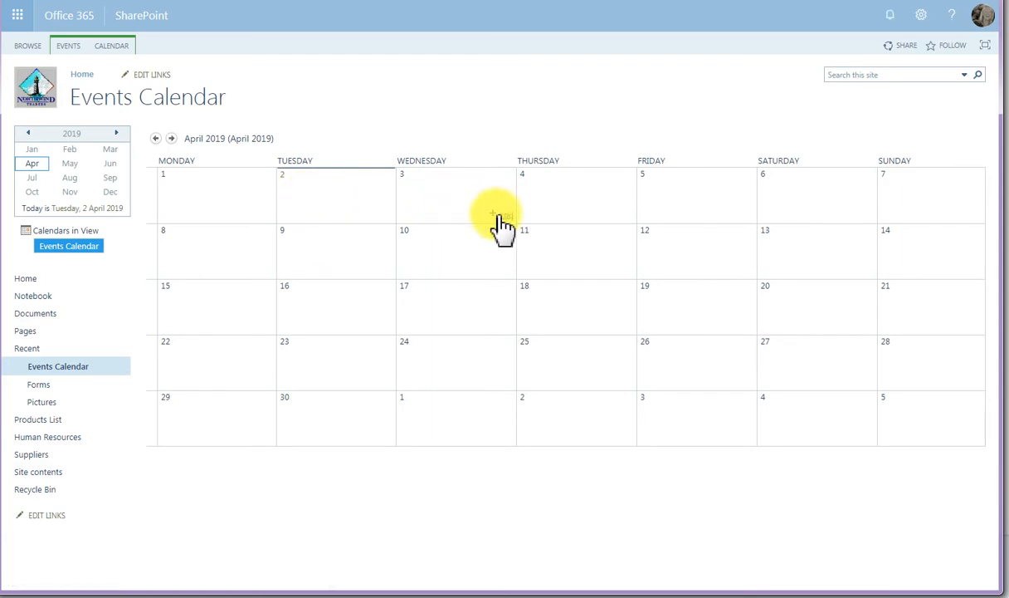
pyautogui.click(501, 272)
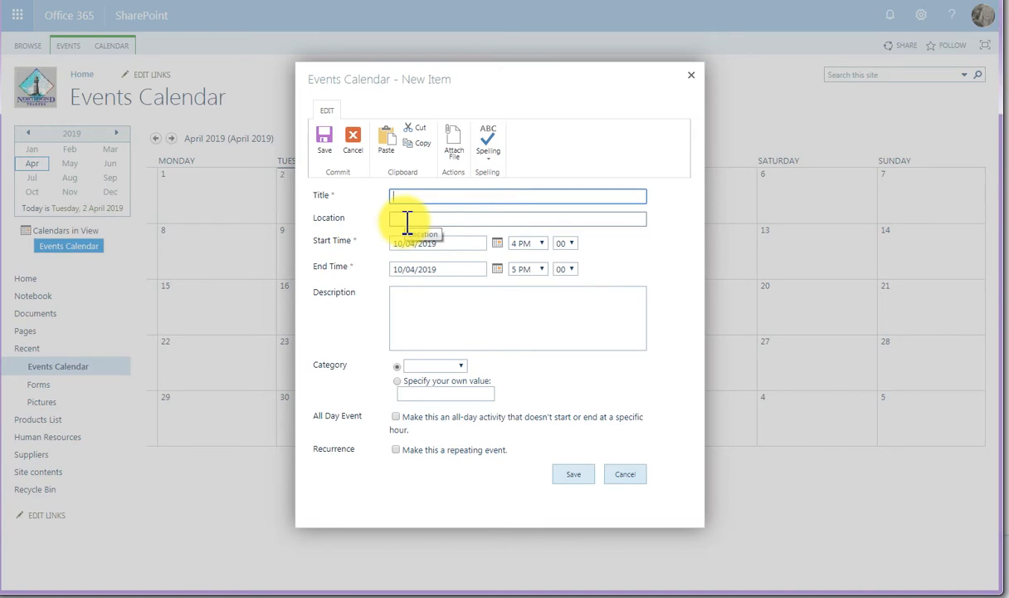
pyautogui.write('Testing Adding an Event')
pyautogui.click(426, 220)
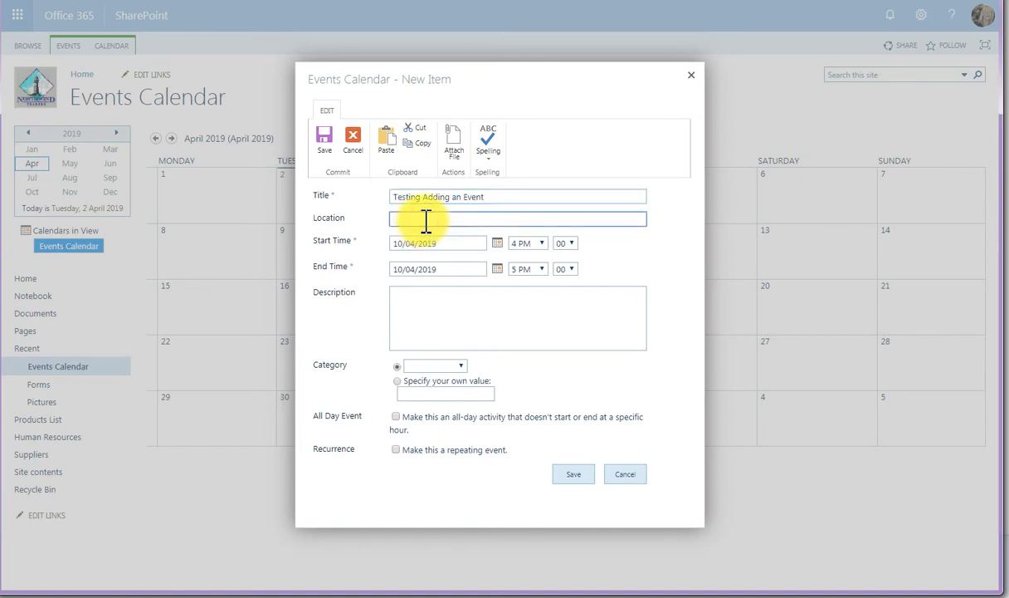
pyautogui.write('Tauranga')
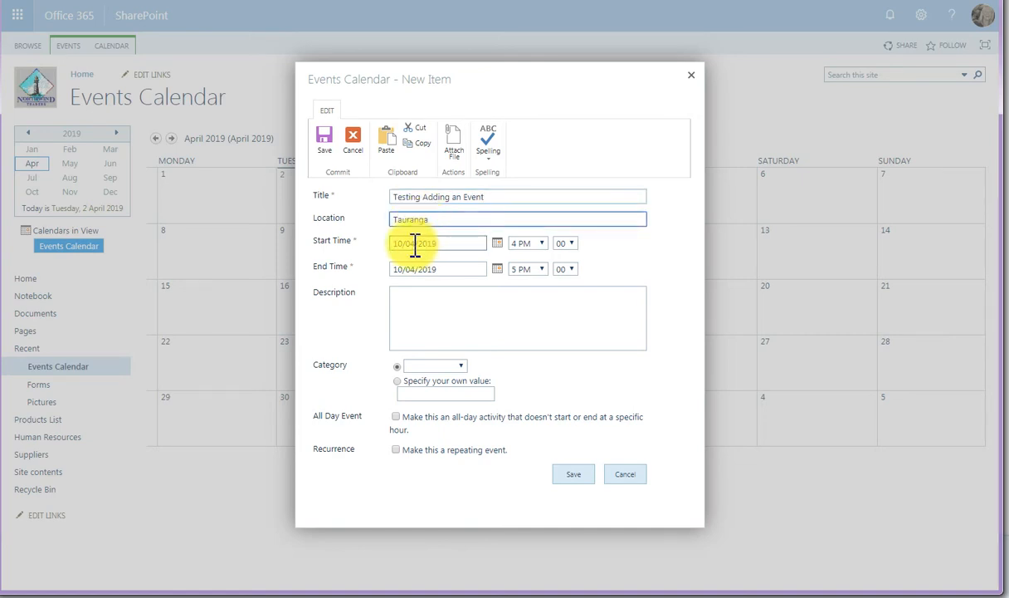
pyautogui.click(541, 243)
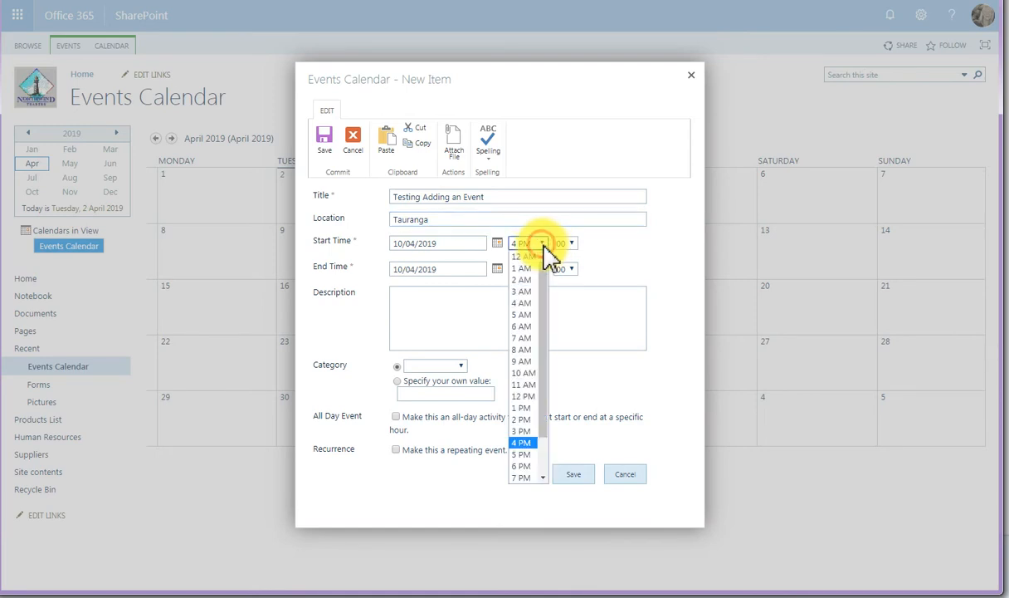
pyautogui.click(530, 362)
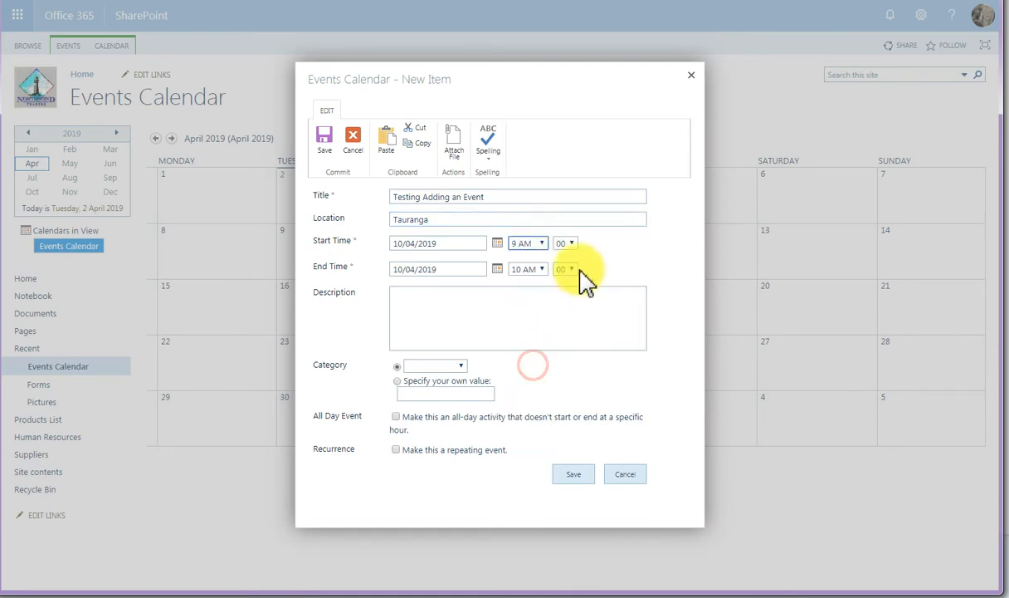
# Step: Give the event the description "Testing 123" and the category Business, and save it
pyautogui.click(458, 308)
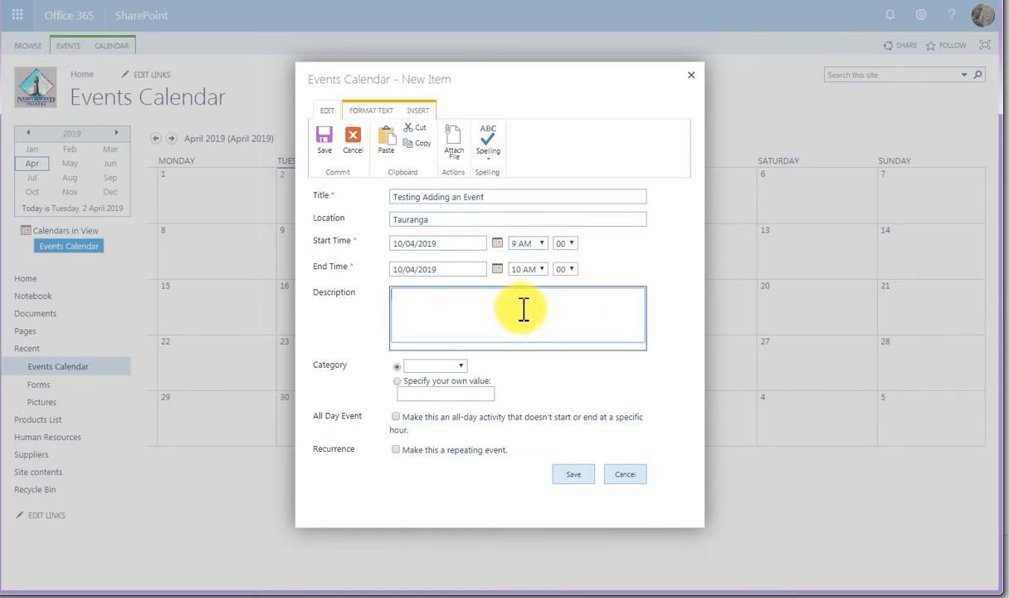
pyautogui.write('Testing 12')
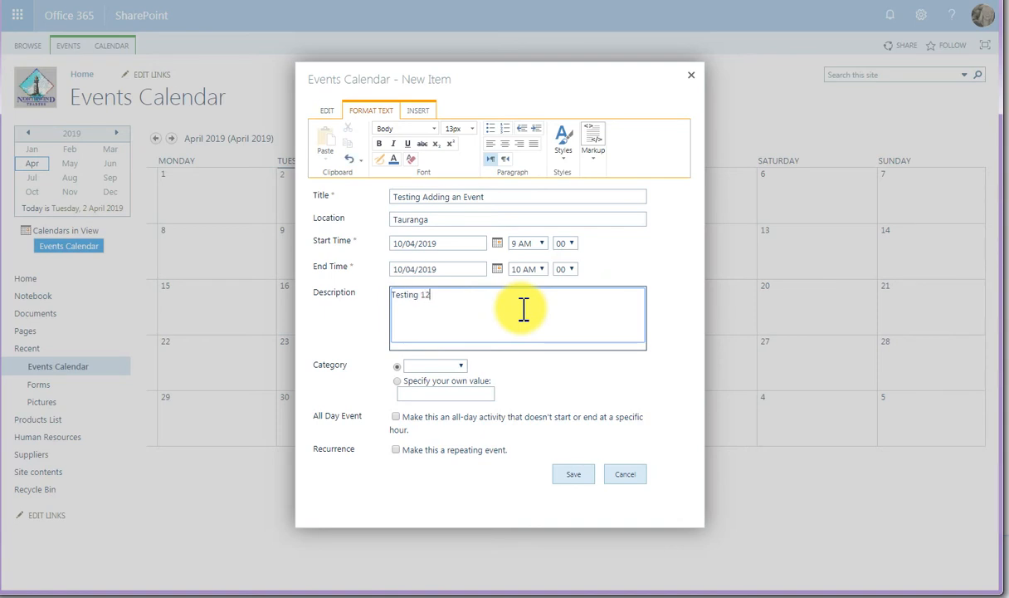
pyautogui.write('3')
pyautogui.click(460, 366)
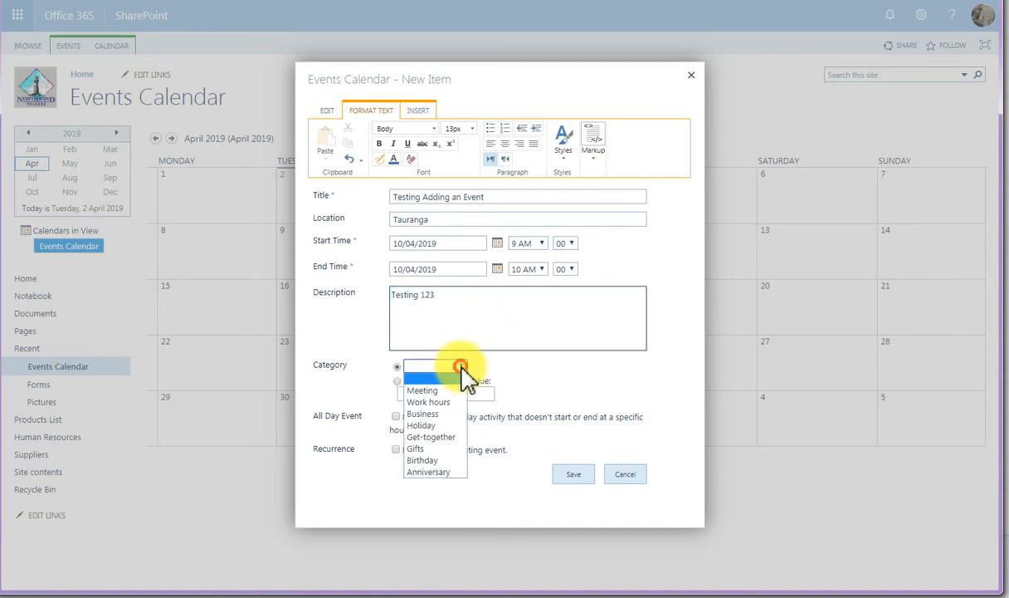
pyautogui.click(448, 415)
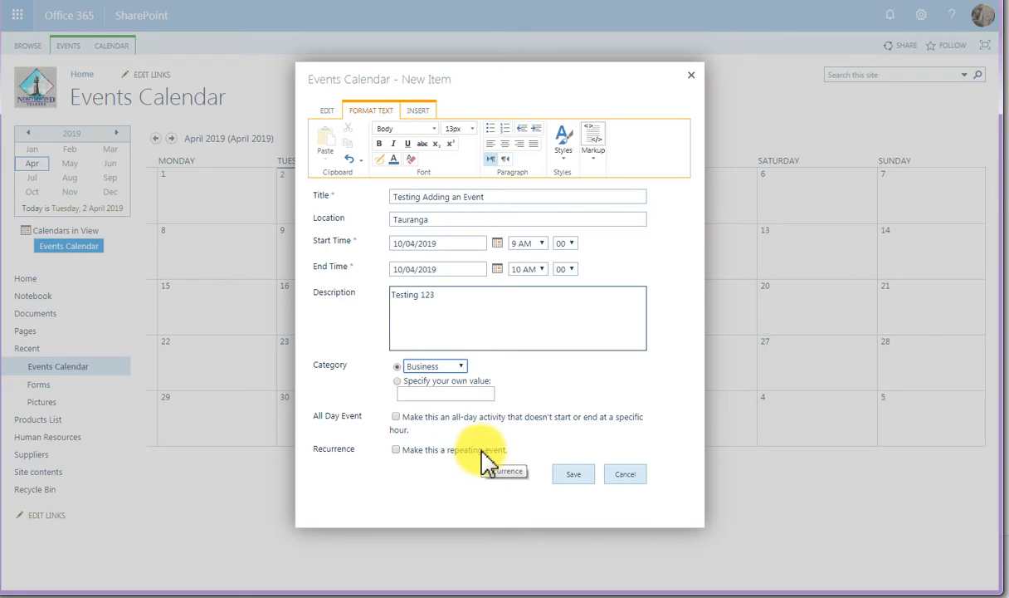
pyautogui.click(580, 480)
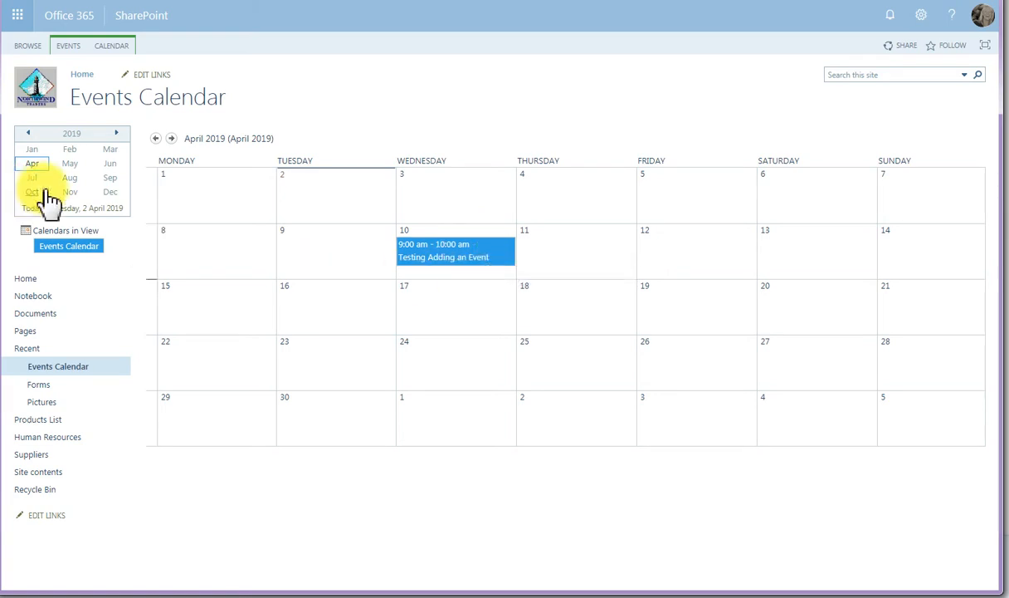
# Step: Examine the Events Calendar across April, May and June 2019, its day, week and month views, and its event and calendar commands
pyautogui.click(69, 163)
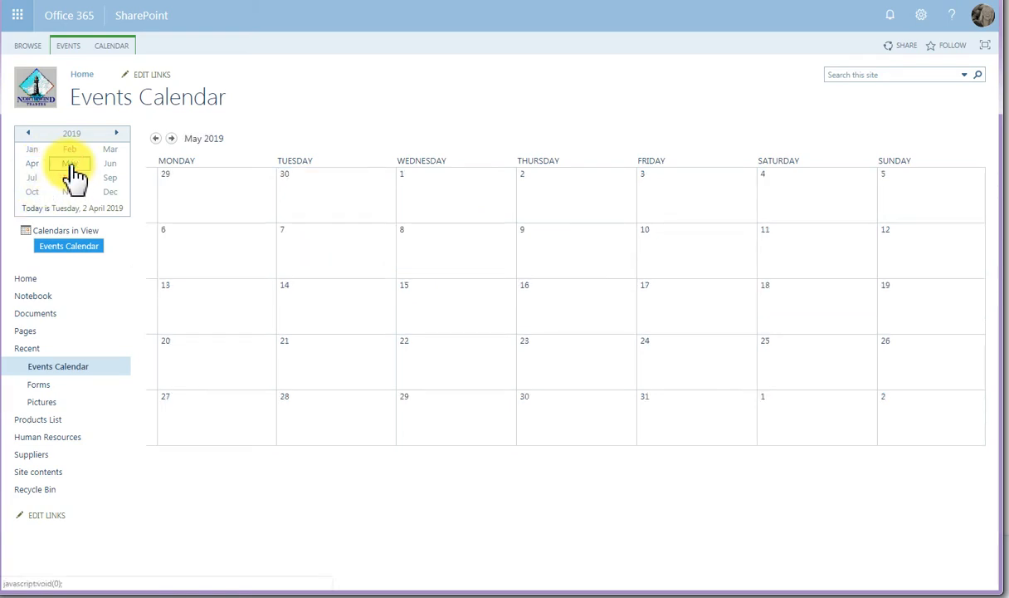
pyautogui.click(109, 163)
pyautogui.click(32, 164)
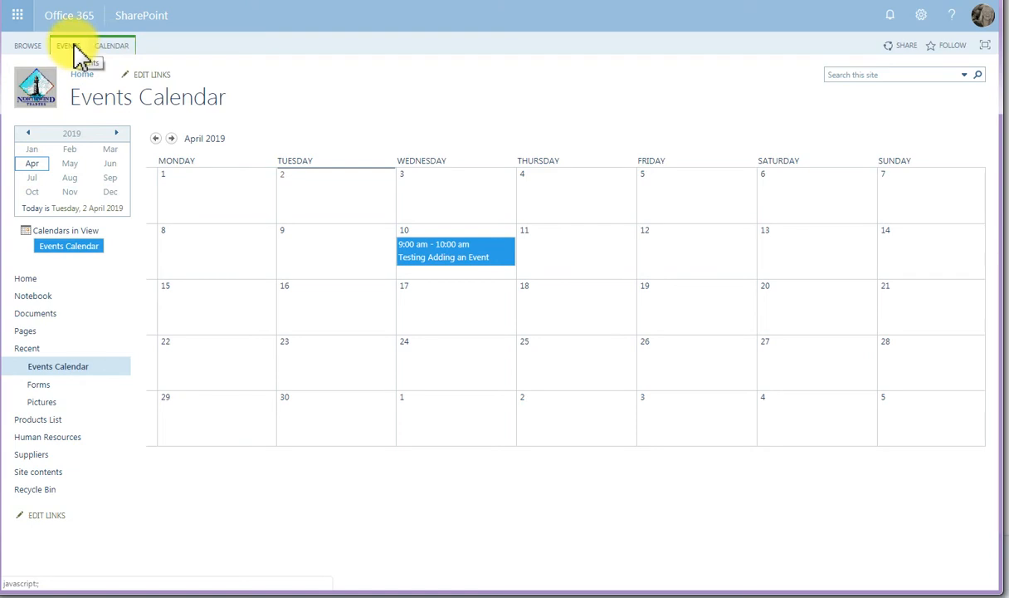
pyautogui.click(108, 48)
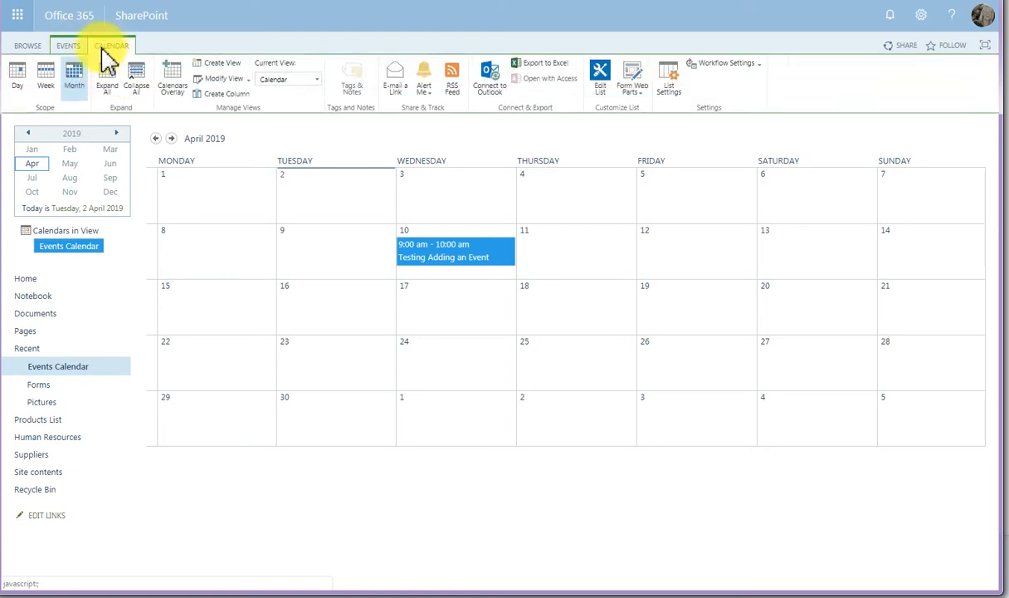
pyautogui.click(20, 76)
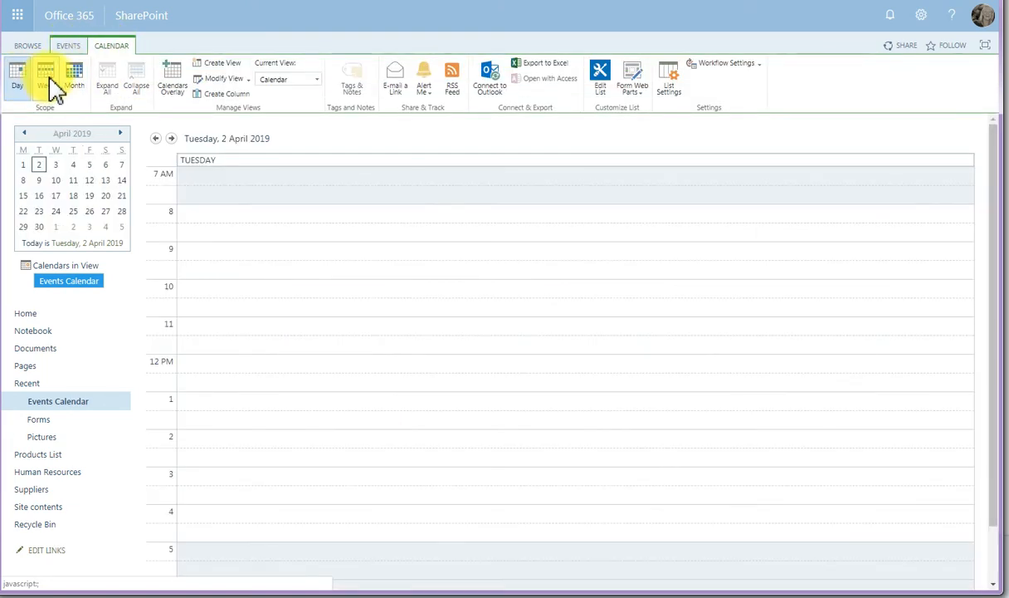
pyautogui.click(48, 79)
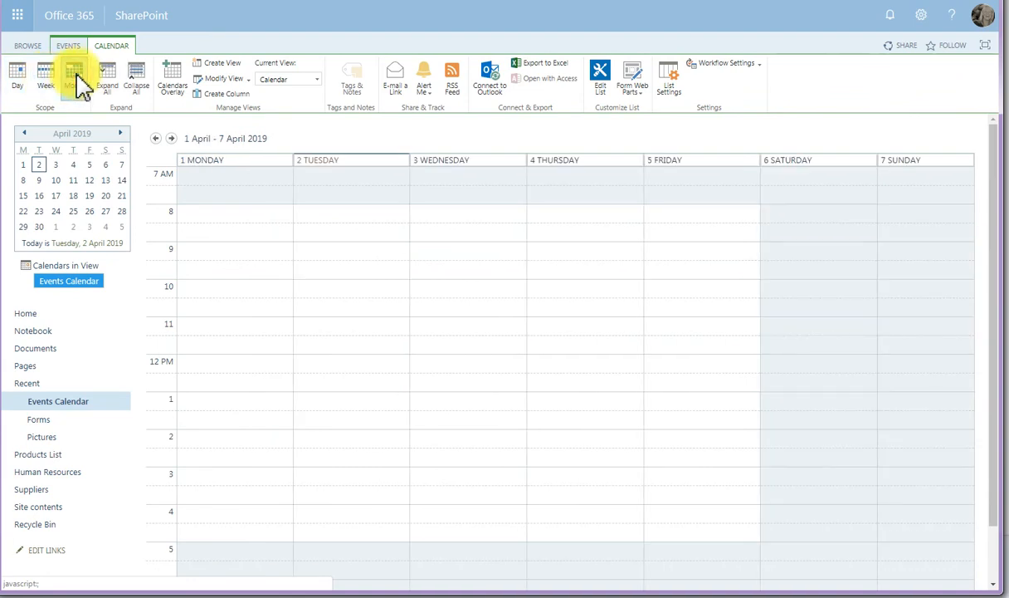
pyautogui.click(75, 79)
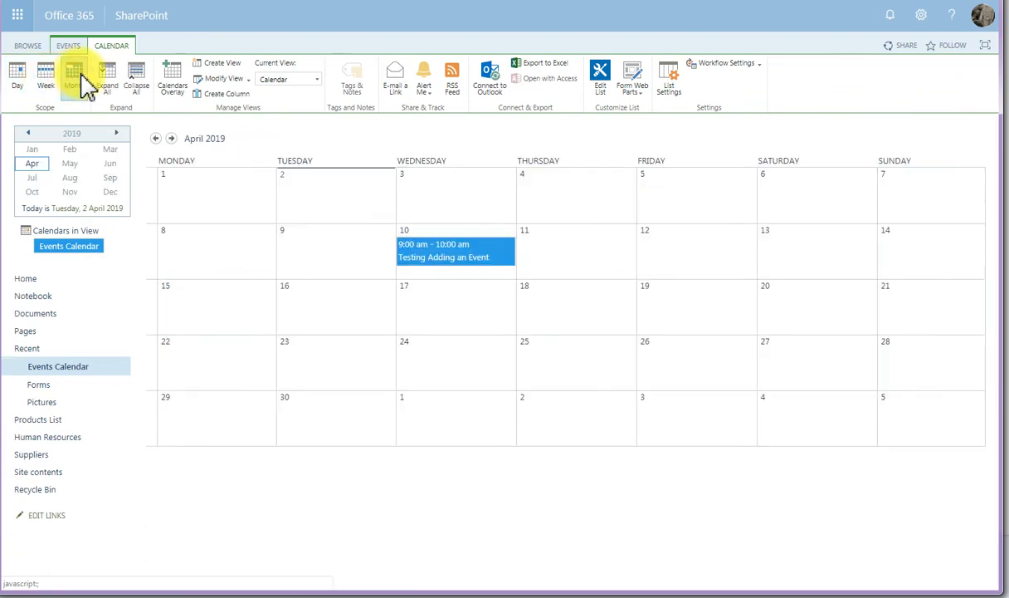
pyautogui.click(69, 46)
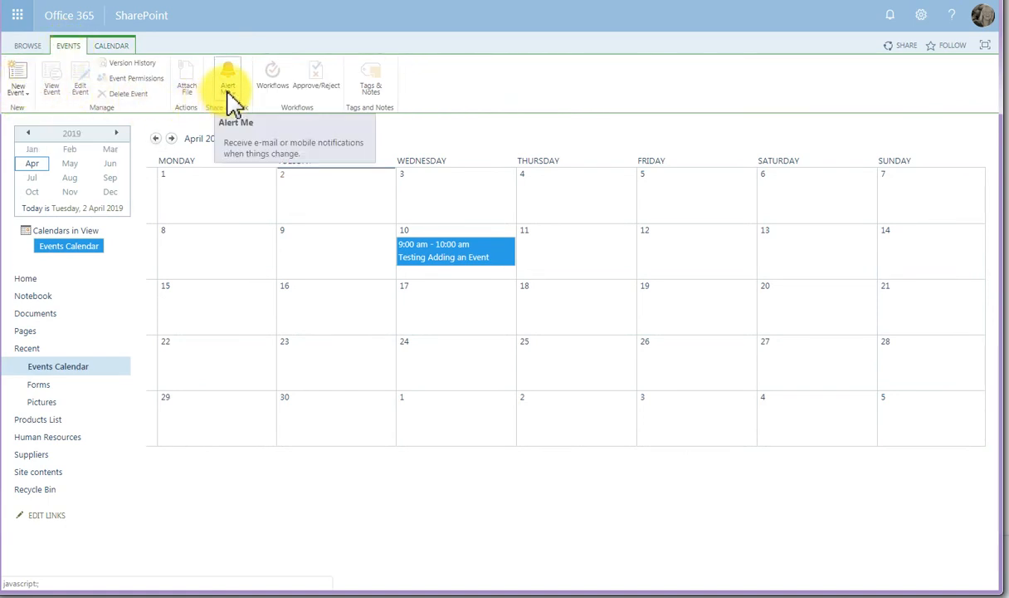
pyautogui.click(112, 50)
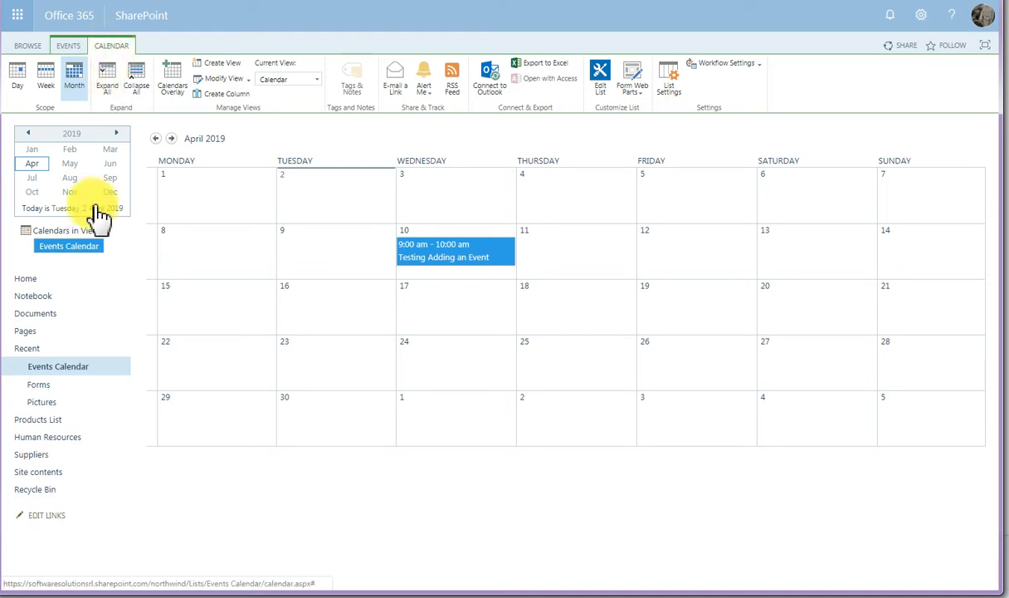
# Step: Add an Announcements app named "Important Announcements" to the site and open the new list
pyautogui.click(47, 474)
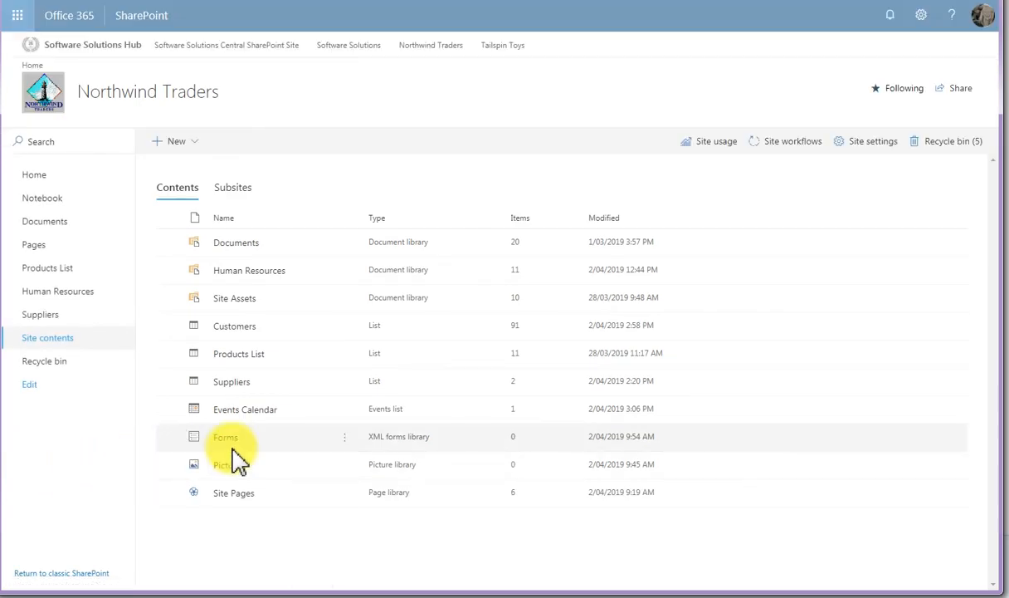
pyautogui.click(188, 141)
pyautogui.click(159, 235)
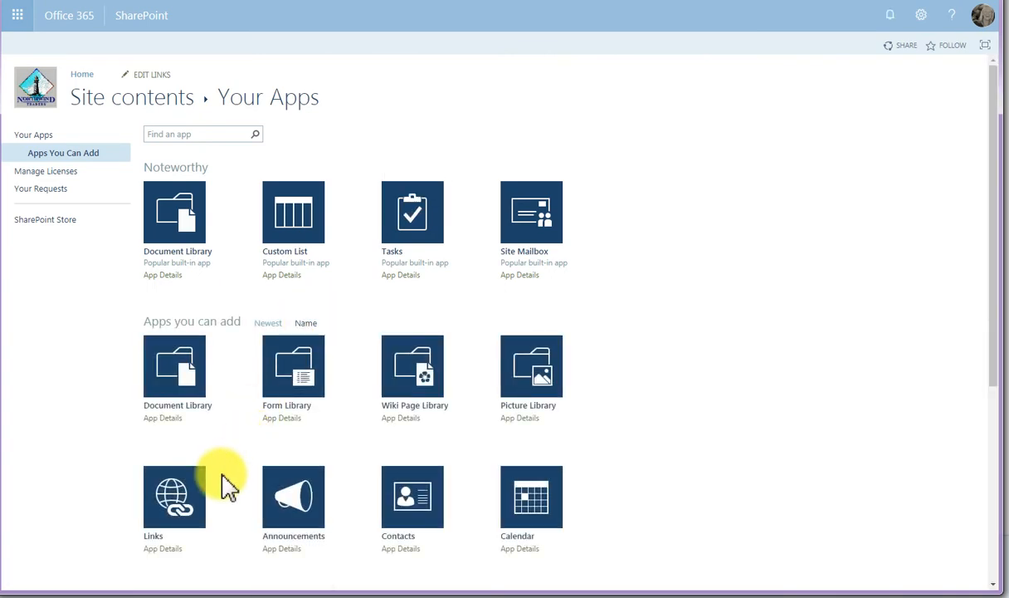
pyautogui.click(300, 498)
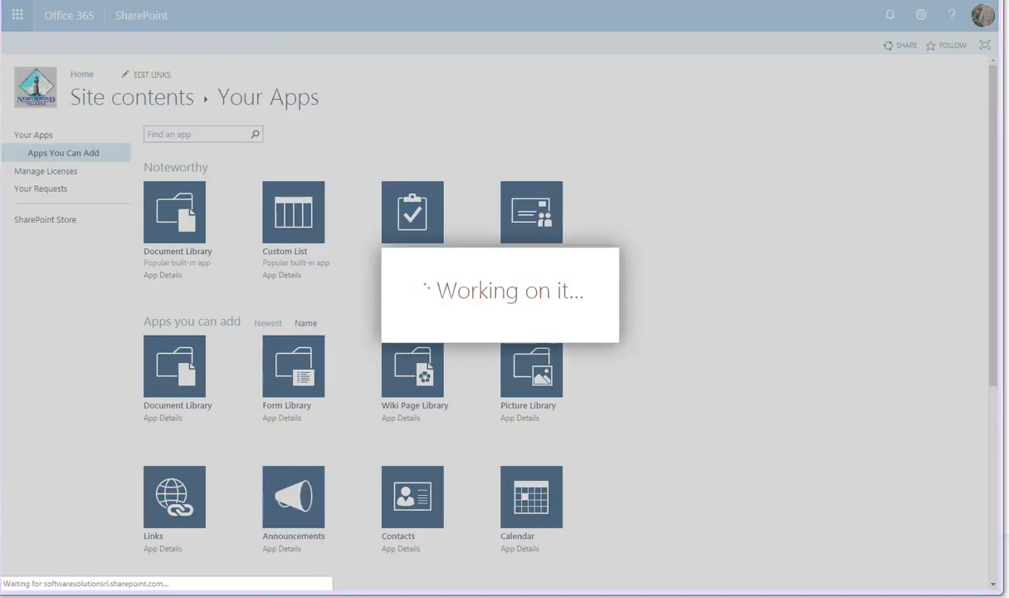
pyautogui.click(558, 297)
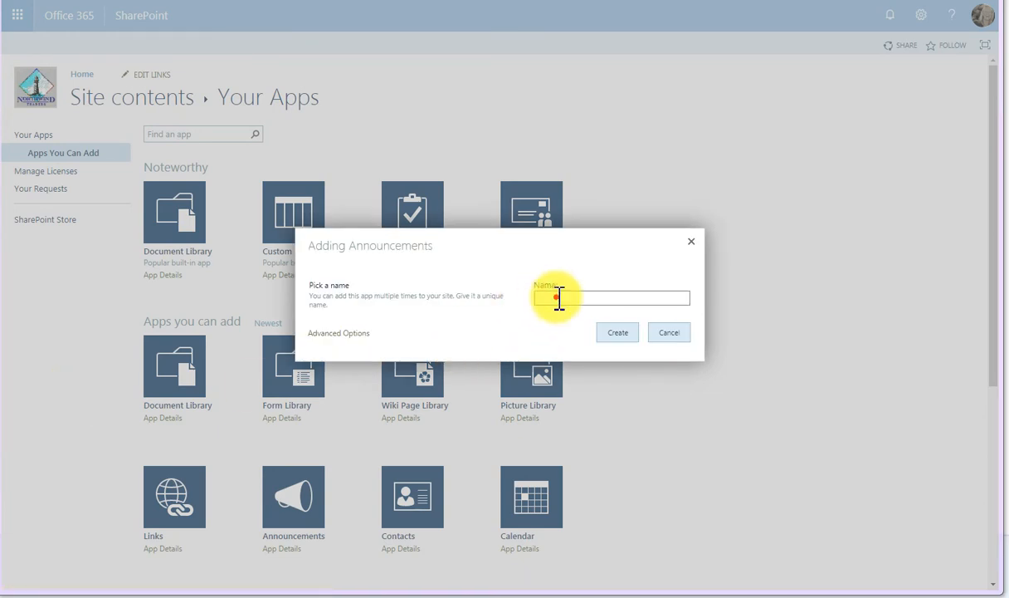
pyautogui.write('Impor')
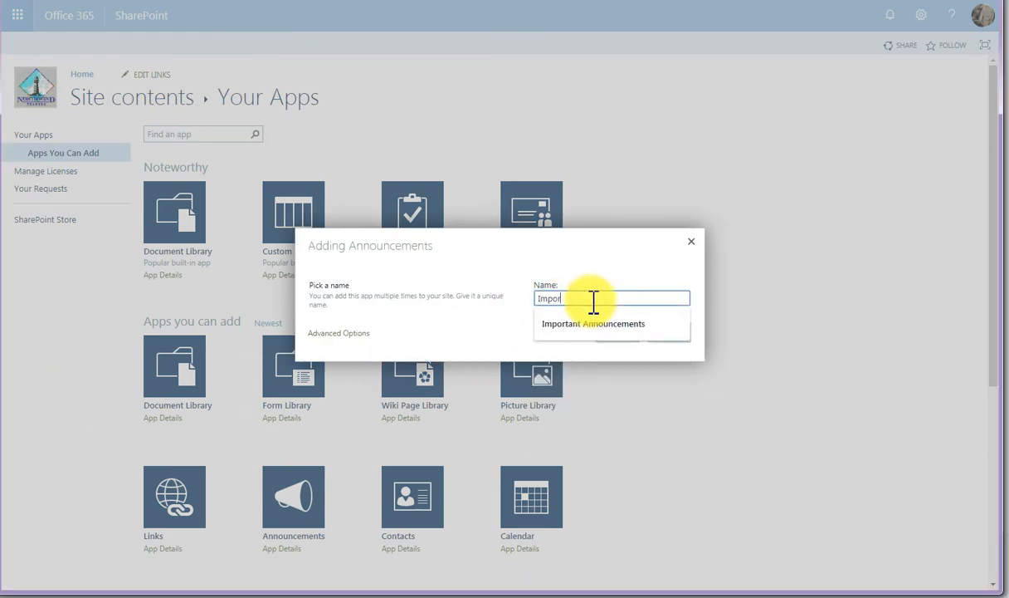
pyautogui.write('tant Annount')
pyautogui.press('Down')
pyautogui.press('Return')
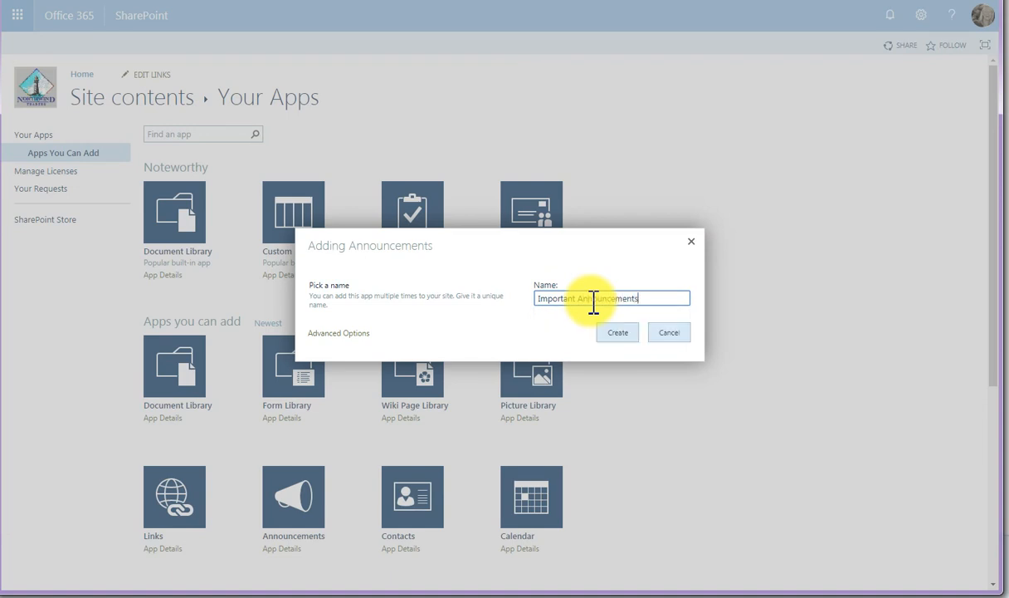
pyautogui.click(621, 332)
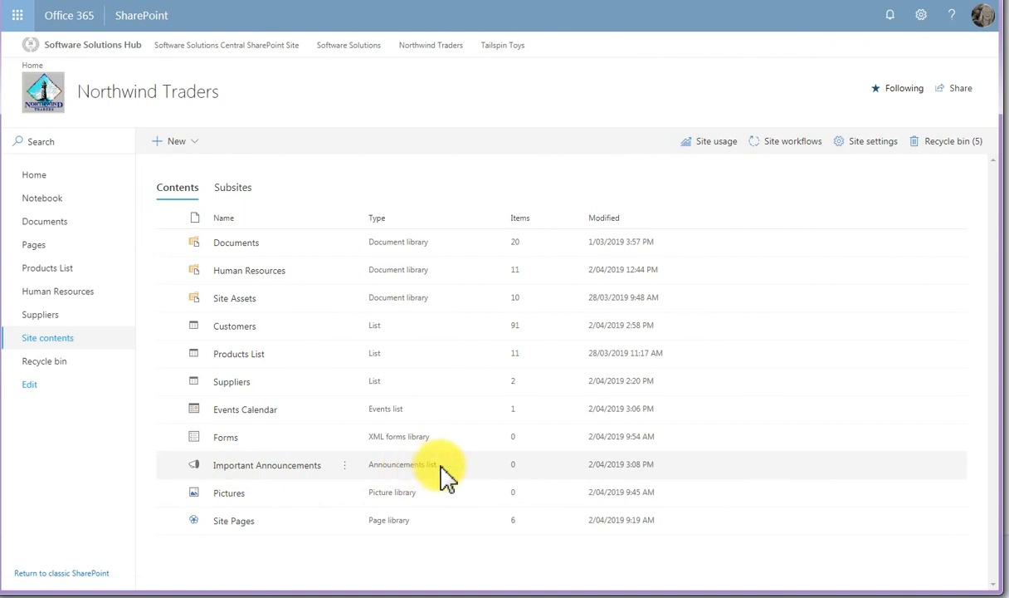
pyautogui.click(283, 465)
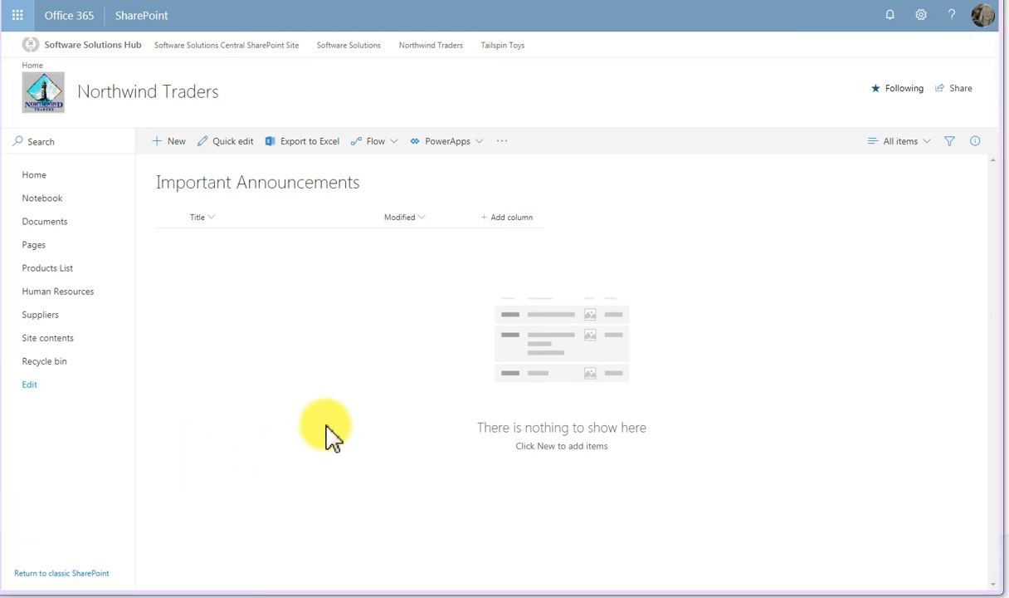
# Step: Add an Issue Tracking app named "Incidents" to the site and open the new list
pyautogui.click(58, 339)
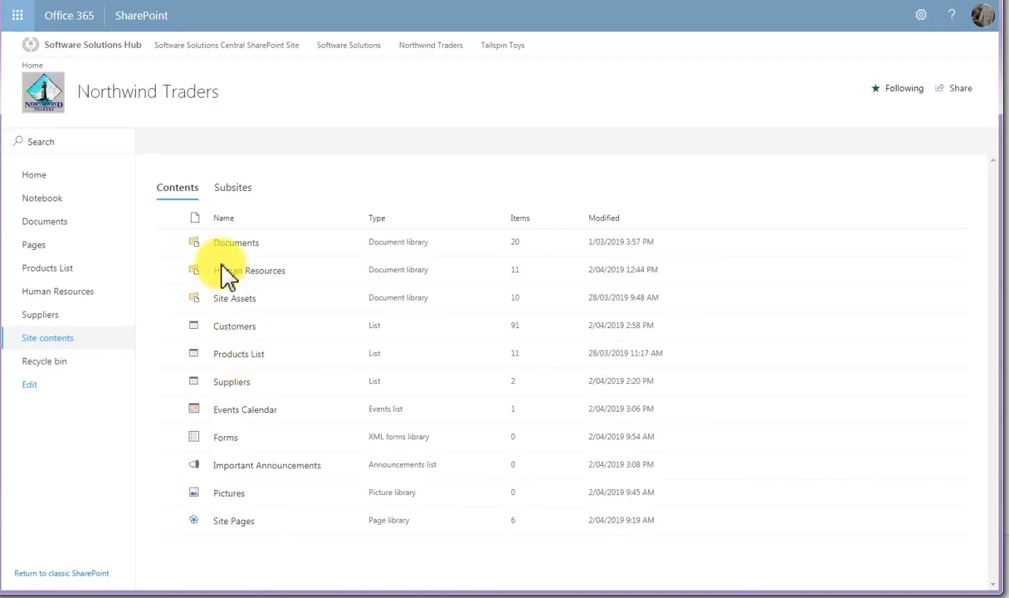
pyautogui.click(176, 138)
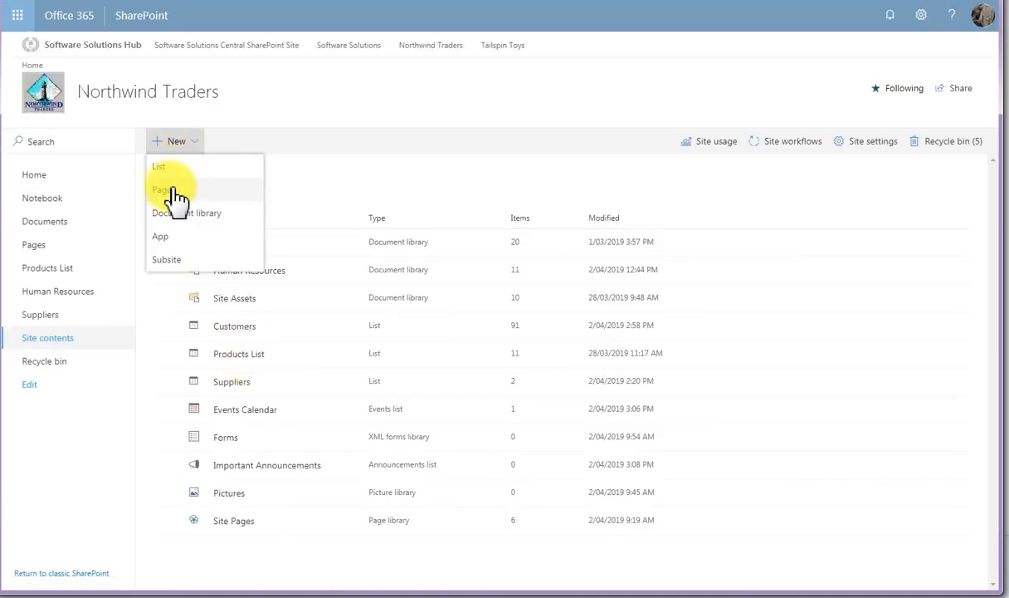
pyautogui.click(166, 240)
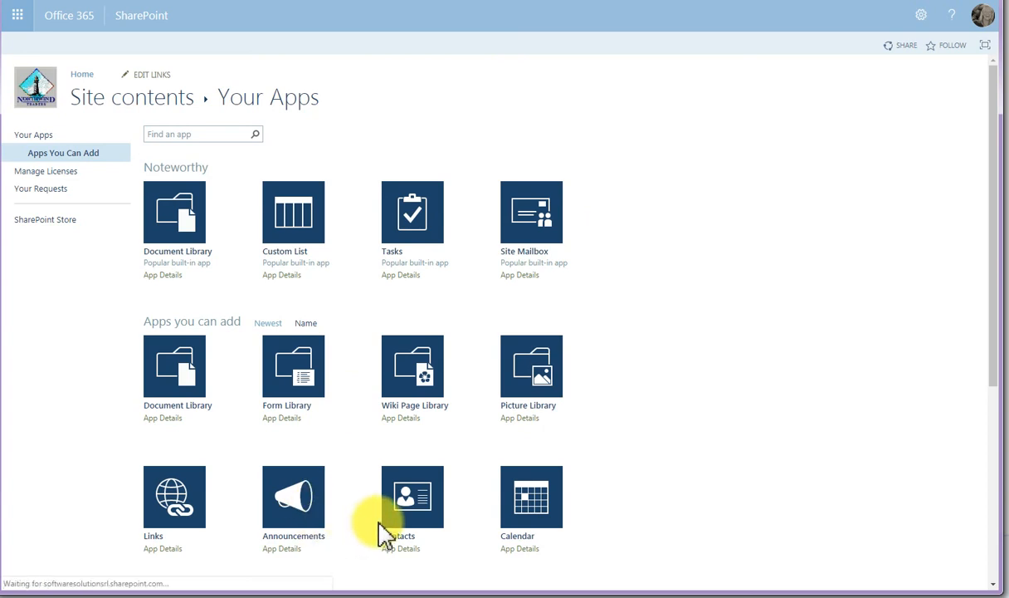
pyautogui.scroll(-2, 397, 527)
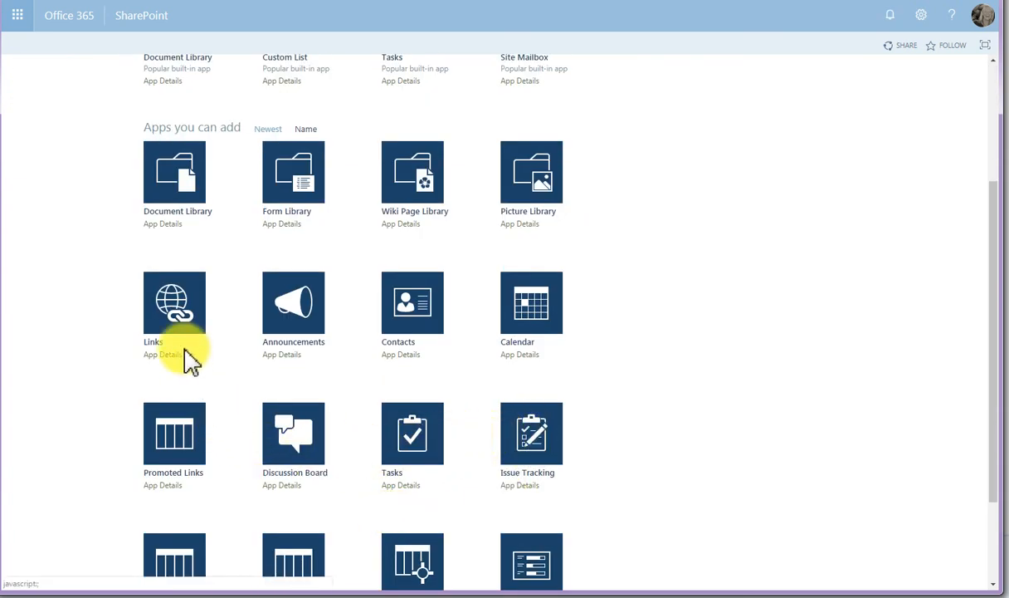
pyautogui.click(534, 442)
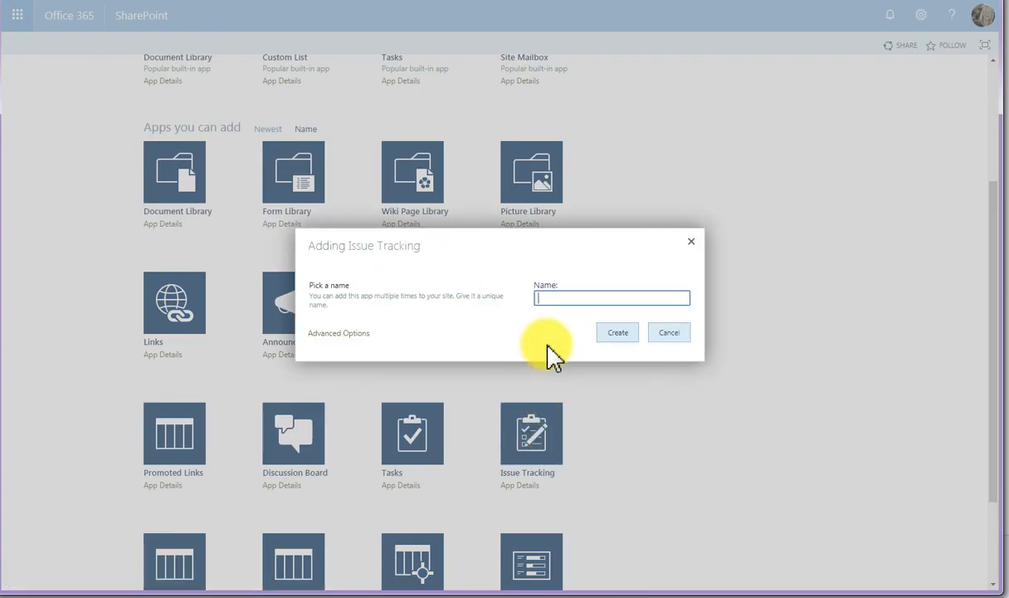
pyautogui.write('Incidents')
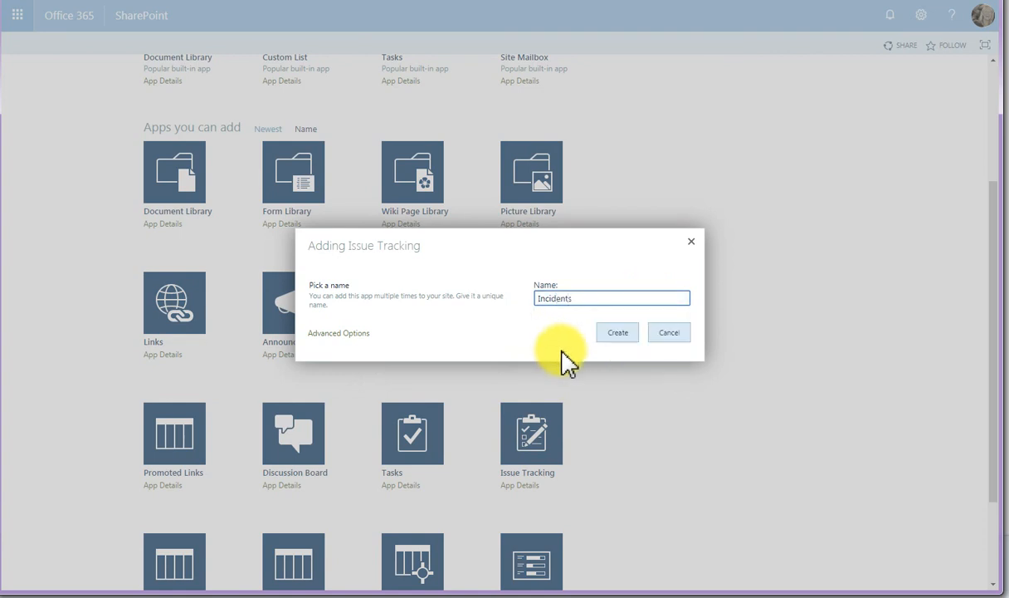
pyautogui.click(615, 343)
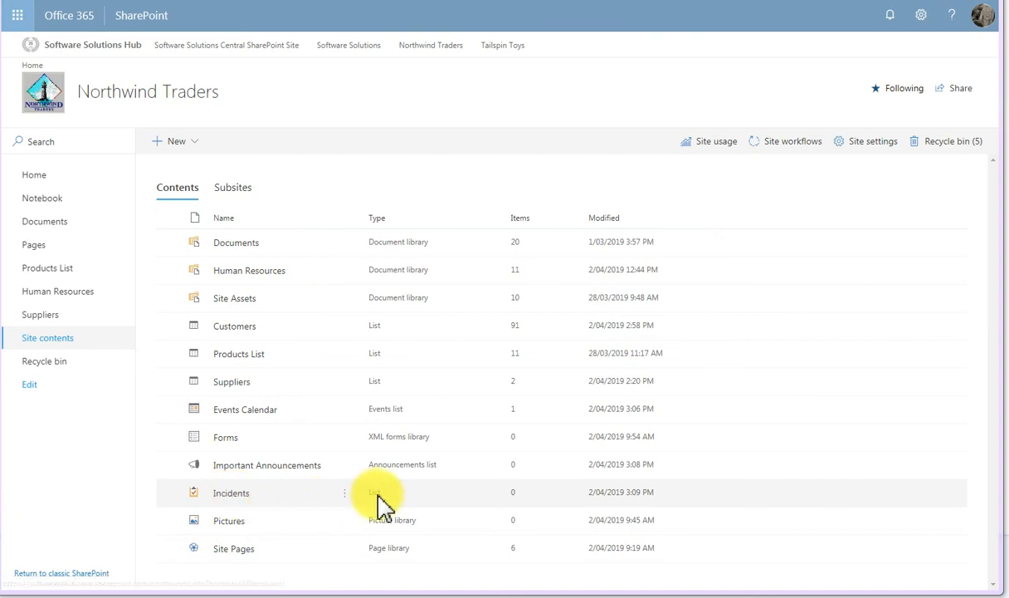
pyautogui.click(241, 498)
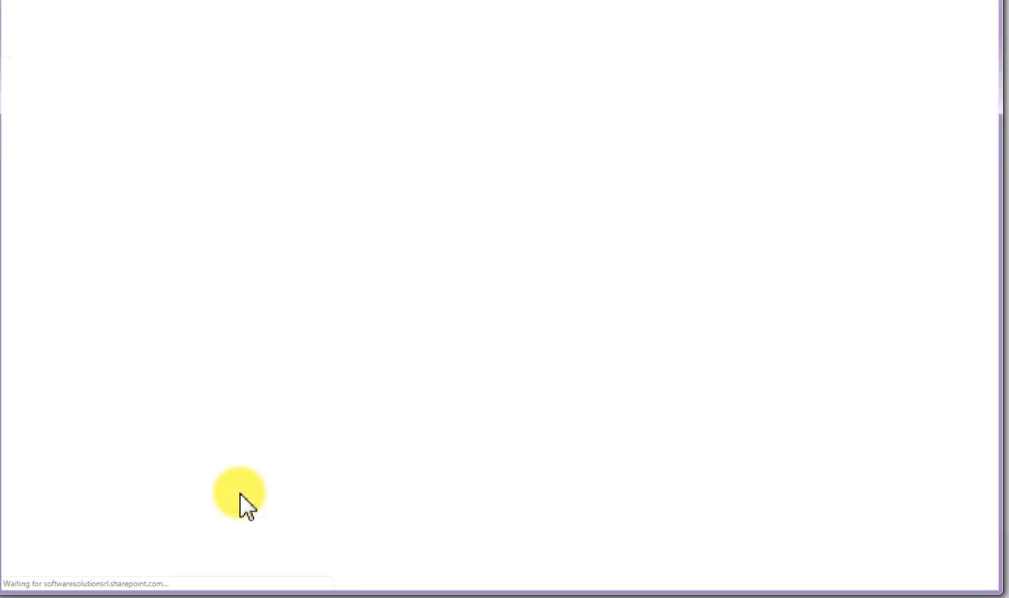